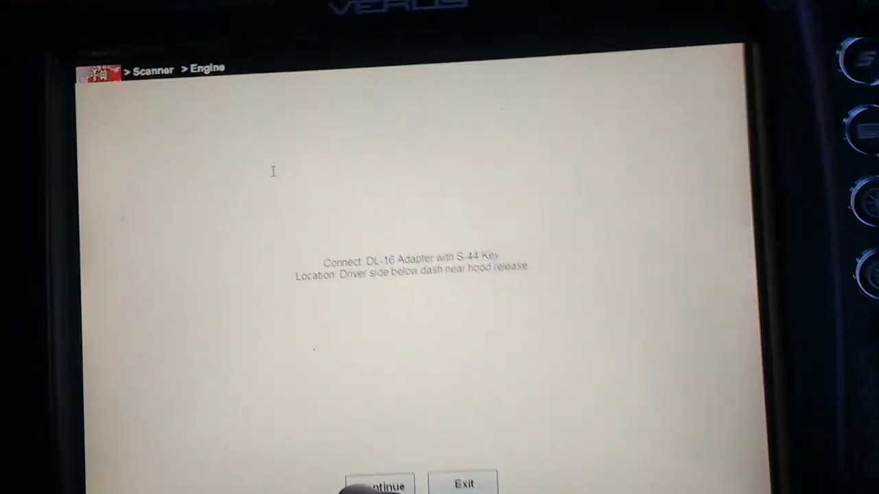
Acknowledge the DL-16 adapter connection and the ignition request so the scanner can identify the engine ECU
left_click(419, 470)
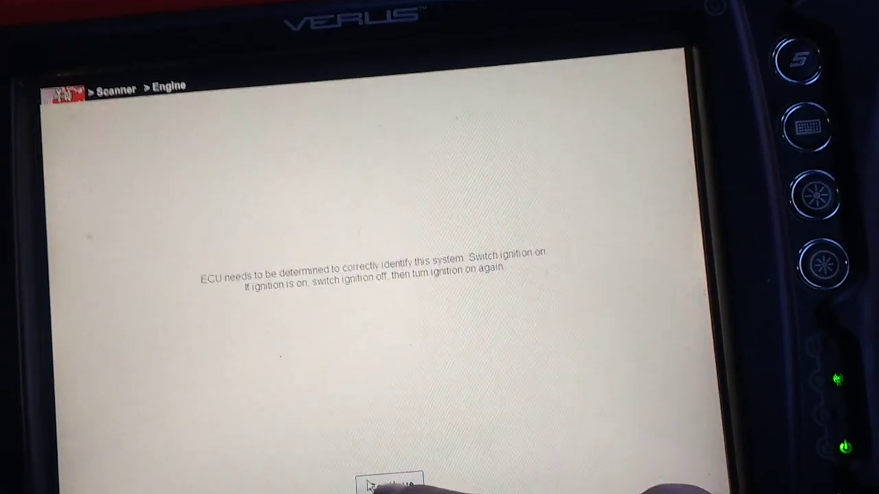
left_click(387, 480)
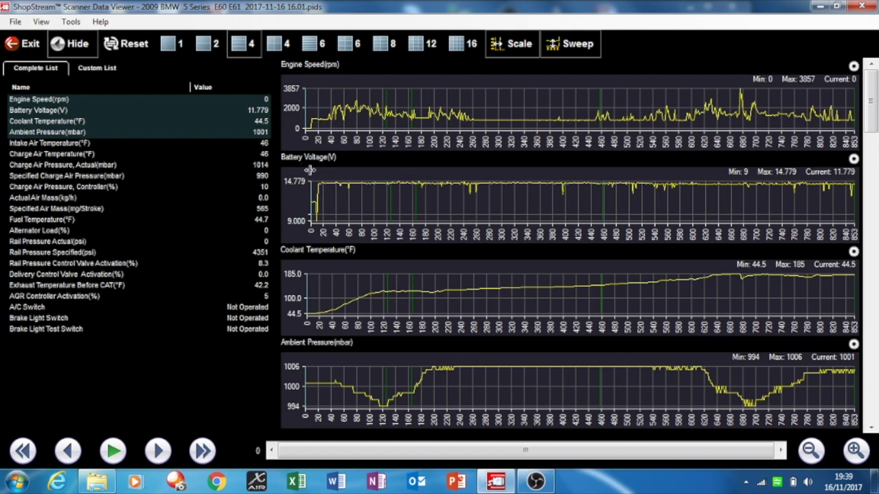
Hide the parameter value list so the engine speed, battery, coolant and ambient pressure graphs span the full width
left_click(74, 44)
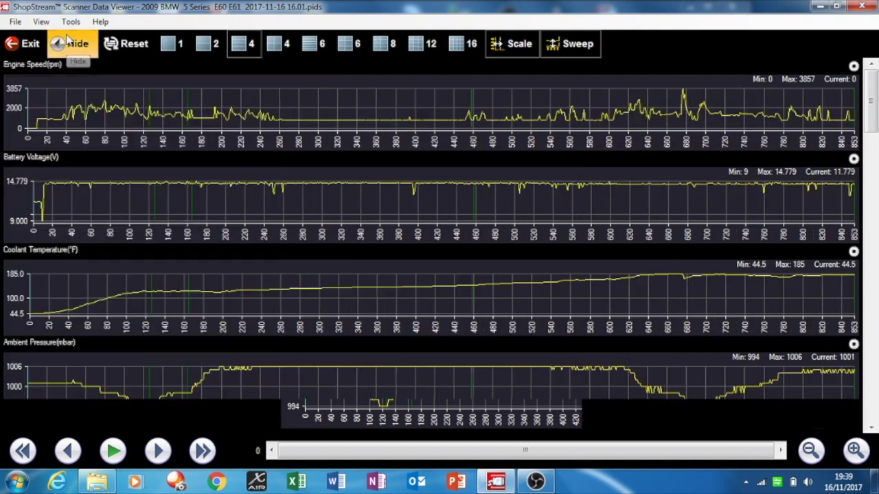
left_click(40, 87)
left_click(38, 162)
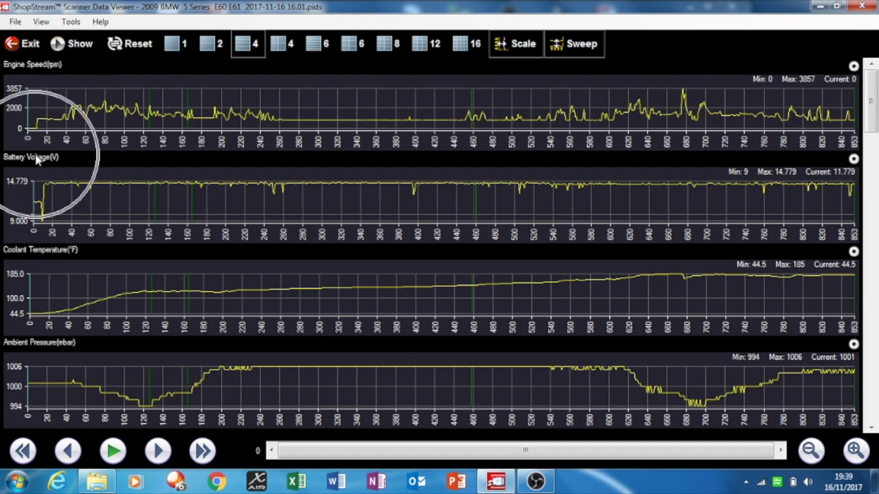
left_click(38, 253)
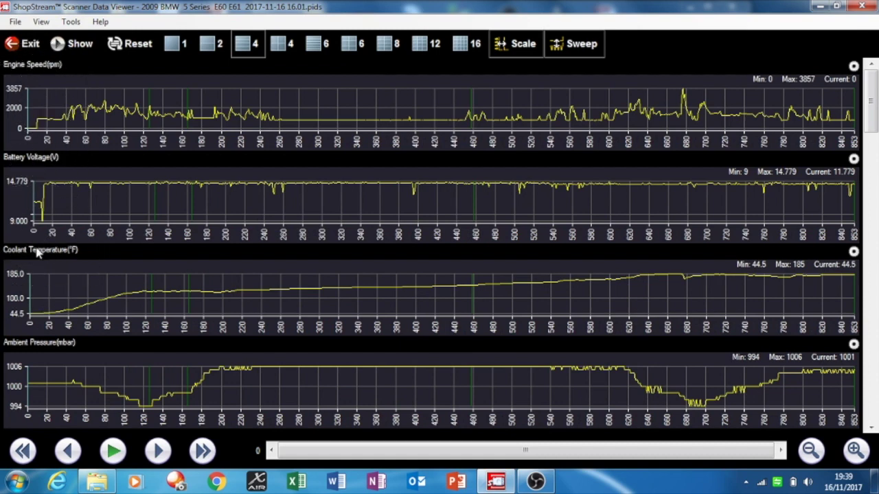
left_click(29, 345)
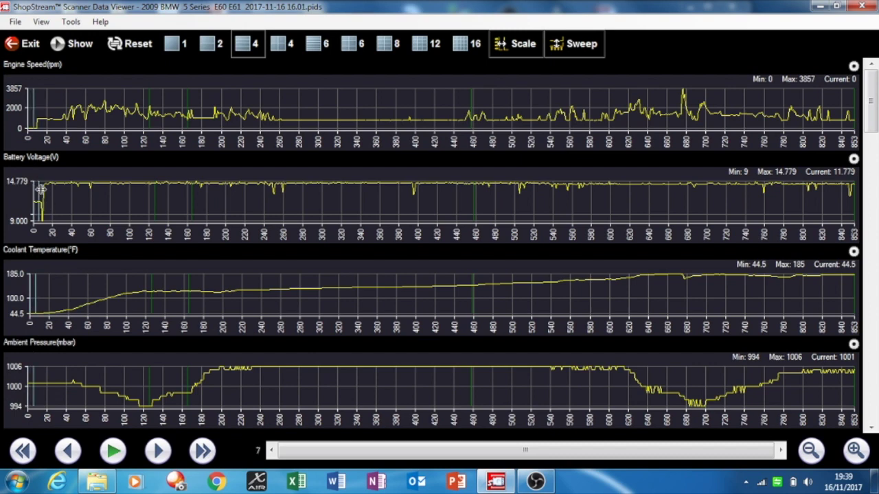
Move the graph cursor to frames 10, 149 and 23 to read battery voltage and engine speed
left_click_drag(40, 190, 43, 190)
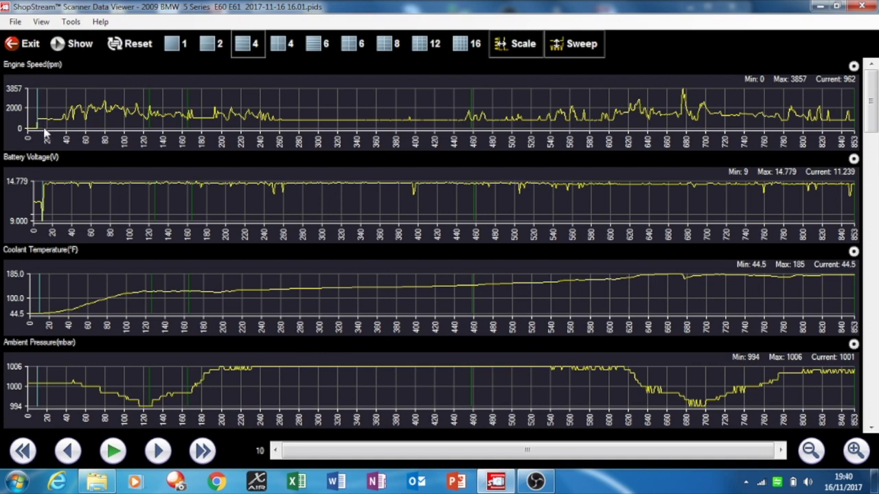
left_click_drag(43, 194, 176, 180)
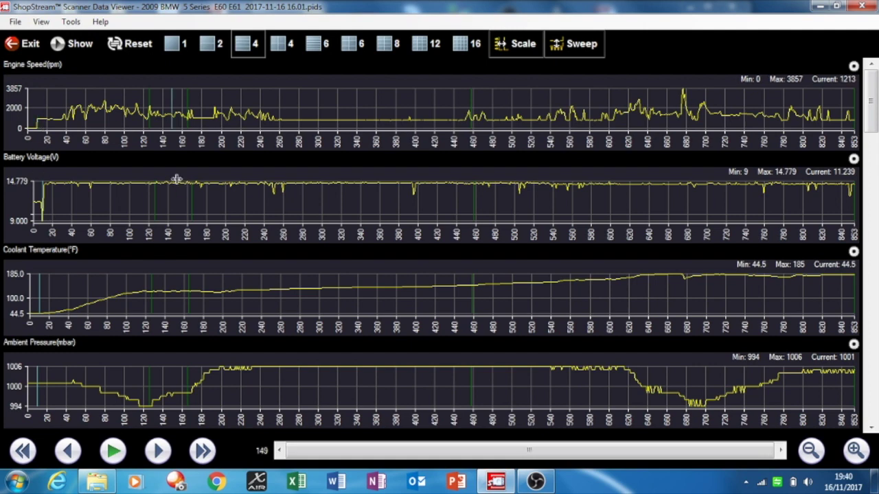
left_click(747, 178)
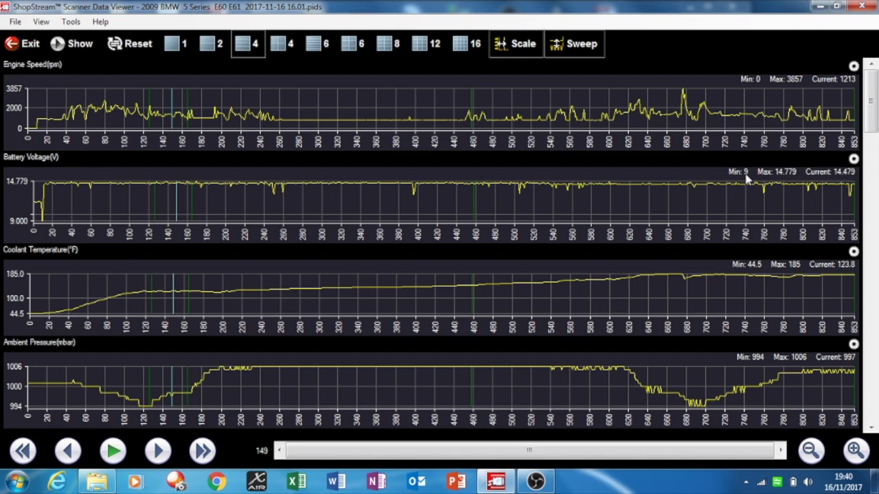
left_click(747, 177)
left_click_drag(170, 101, 49, 96)
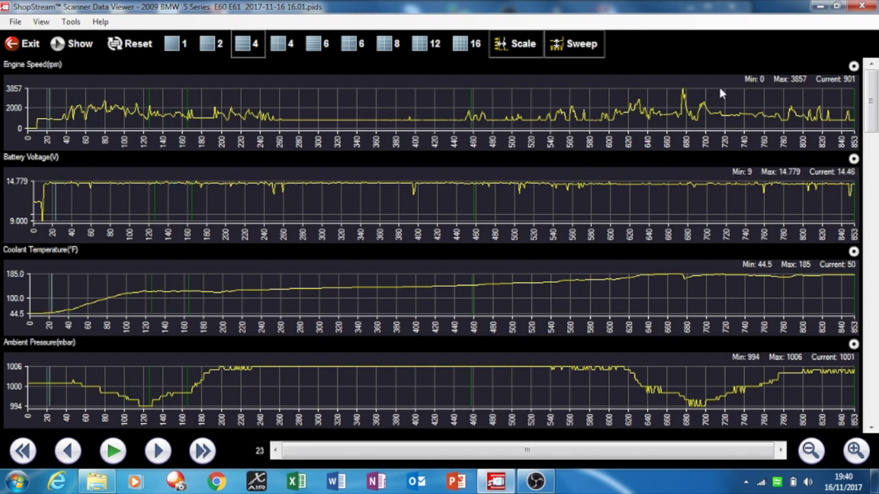
left_click(841, 83)
Examine how the Ambient Pressure trace changes along the whole recording
left_click(45, 388)
left_click(851, 361)
left_click(93, 390)
left_click(108, 392)
left_click(123, 400)
left_click(141, 403)
left_click(142, 405)
left_click(144, 407)
left_click(144, 407)
left_click(209, 381)
left_click(240, 371)
left_click(240, 371)
left_click(622, 372)
left_click(640, 378)
left_click(820, 374)
Examine the intake and charge air temperature graphs and the actual and specified charge air pressure graphs
left_click(873, 390)
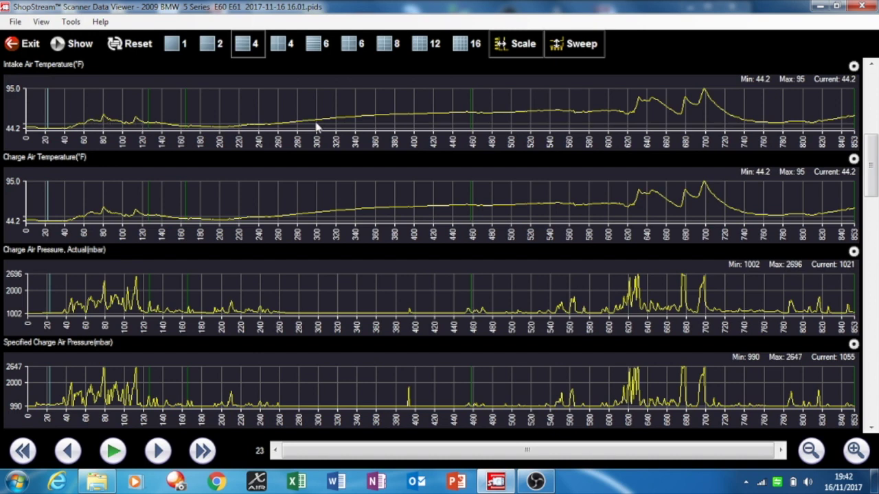
left_click(479, 117)
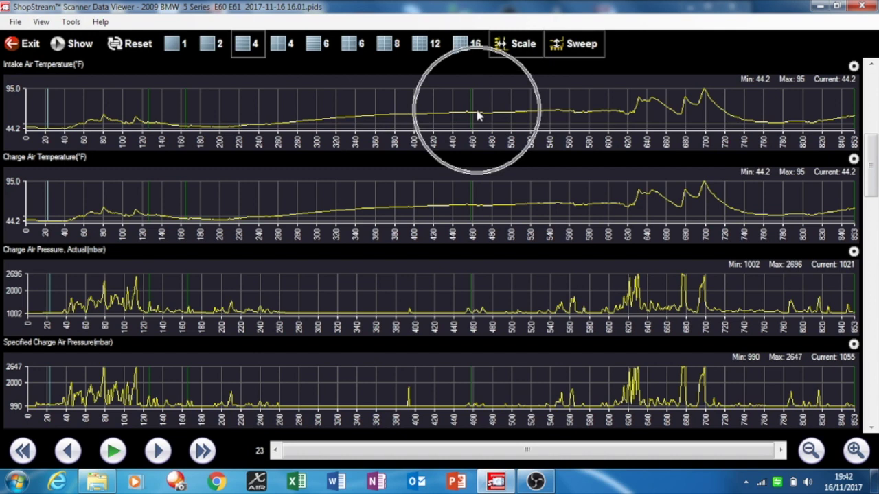
left_click(508, 215)
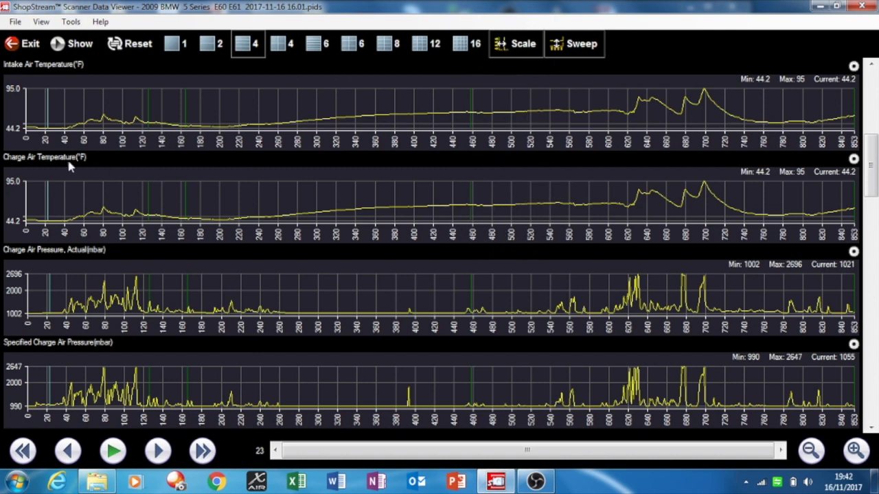
left_click(134, 129)
left_click(35, 265)
left_click(844, 273)
left_click(796, 273)
key("ctrl")
key("ctrl")
key("ctrl")
key("ctrl")
Examine the charge air pressure controller, air mass and fuel temperature graphs, moving the cursor to frame 836
left_click(874, 373)
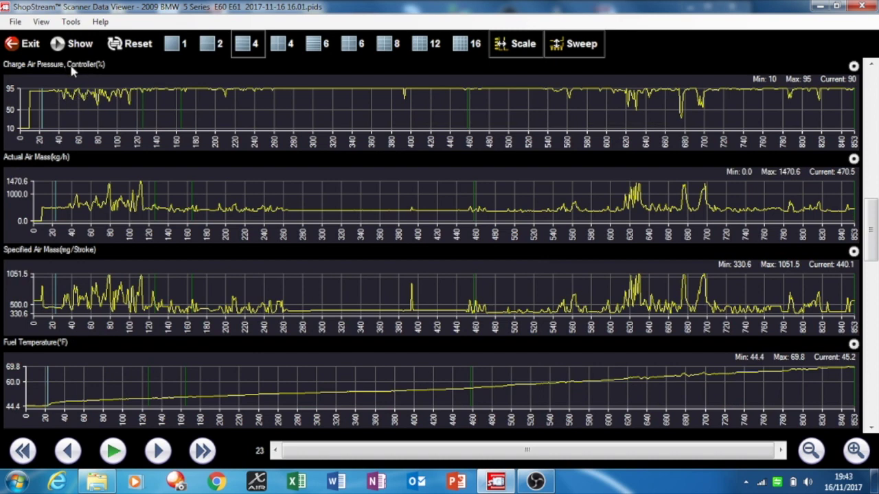
key("ctrl")
left_click(57, 194)
mouse_move(98, 194)
left_mouse_down()
mouse_move(638, 190)
mouse_move(762, 179)
mouse_move(838, 187)
left_mouse_up()
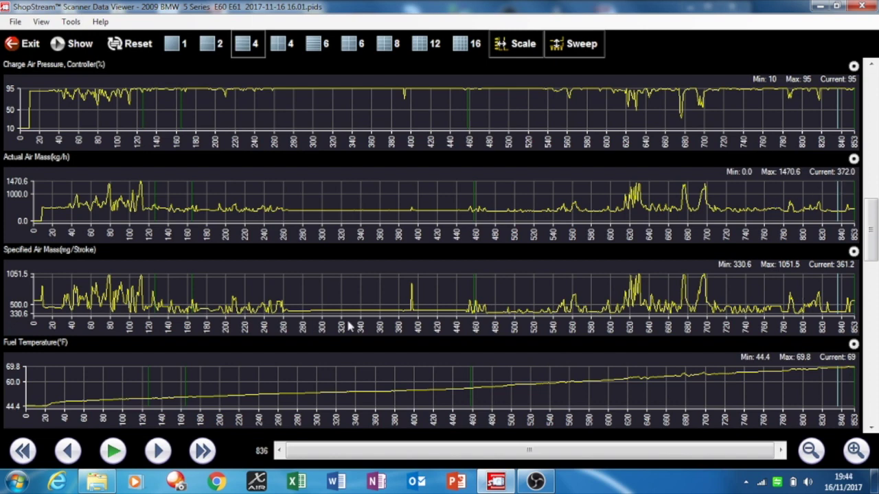
left_click(33, 346)
Read alternator load at frame 561, and compare actual with specified rail pressure at frame 20
left_click(872, 378)
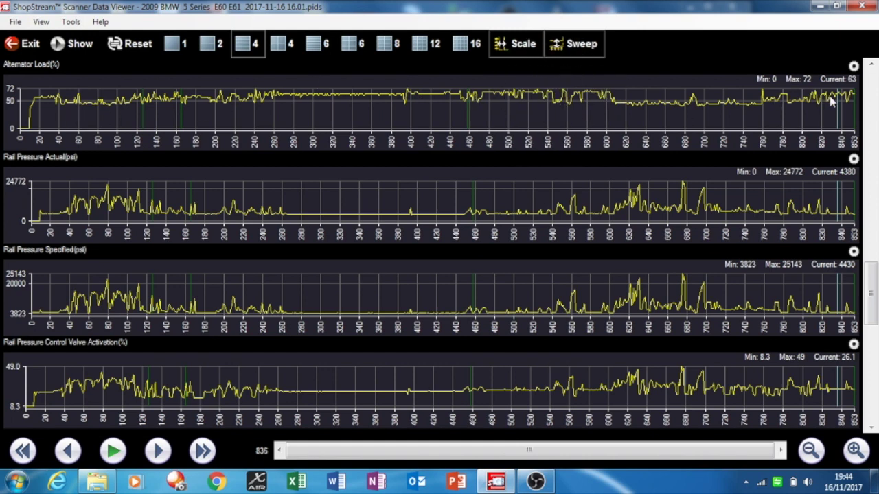
left_click_drag(834, 103, 568, 103)
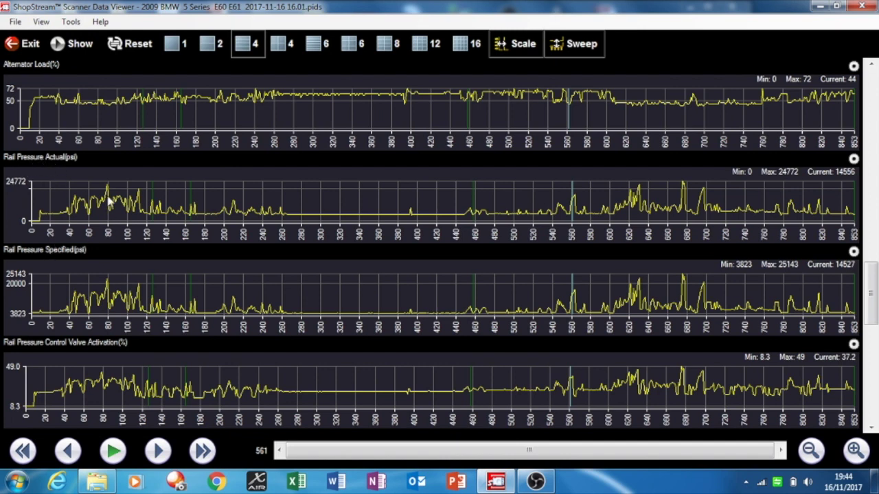
left_click(790, 180)
left_click_drag(570, 186, 51, 184)
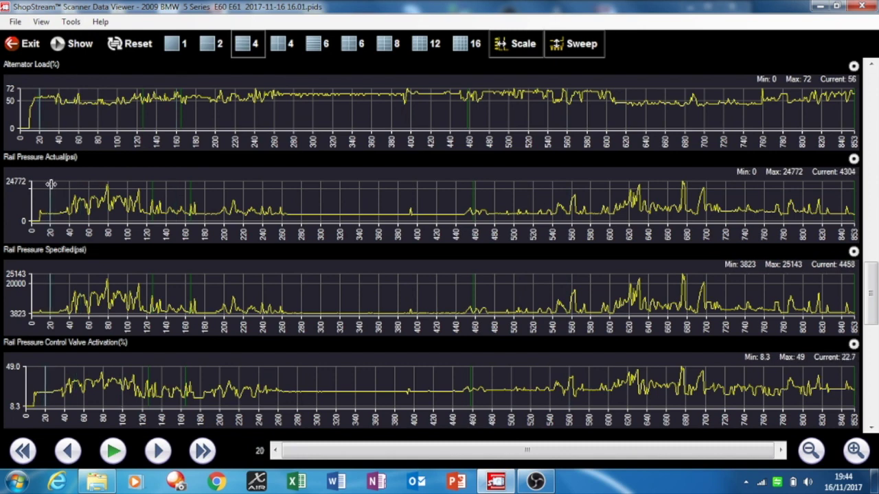
left_click(846, 179)
left_click(844, 268)
left_click(843, 268)
Look at the Rail Pressure Control Valve Activation graph and play the recording briefly to frame 25
left_click(112, 348)
left_click(111, 349)
left_click(111, 349)
left_click(111, 348)
left_click(114, 451)
left_click(113, 451)
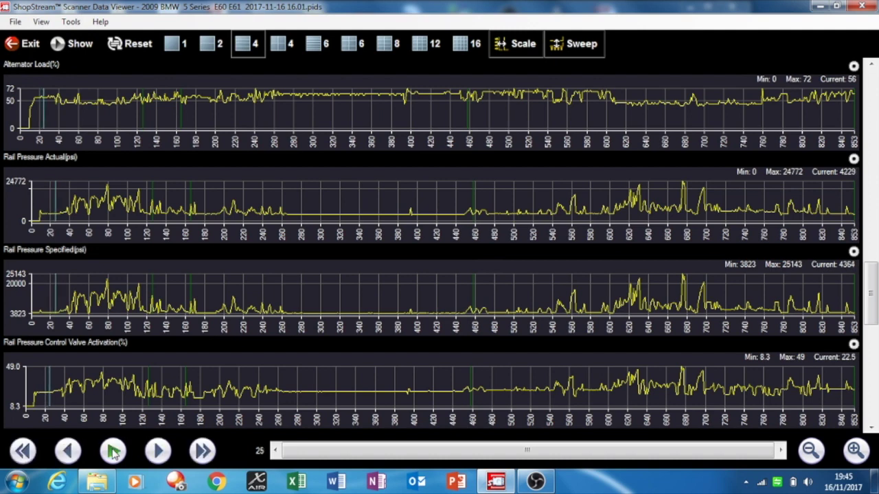
Move the cursor to frames 32, 317 and 675 to compare rail pressure control valve activation
left_click_drag(49, 385, 57, 386)
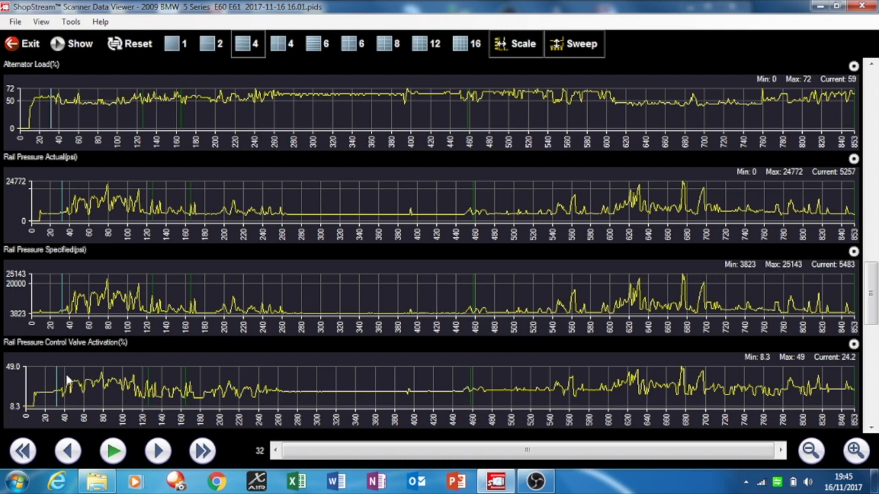
left_click_drag(57, 373, 333, 364)
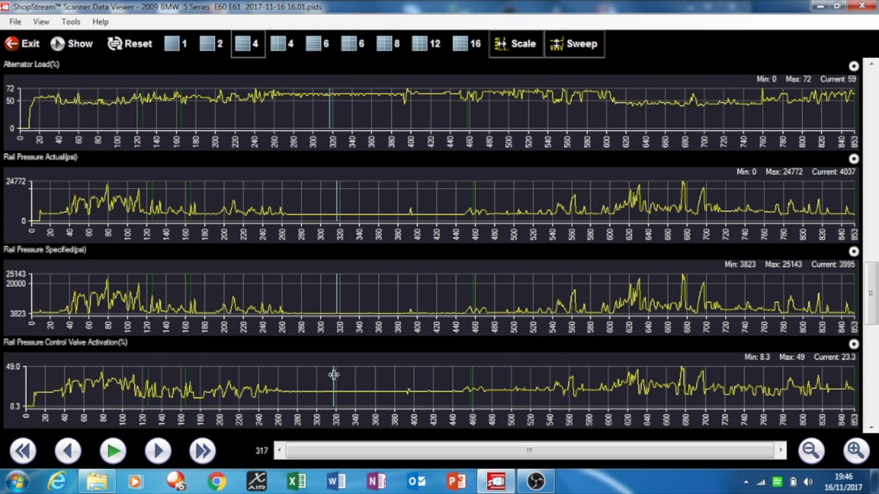
left_click_drag(334, 374, 682, 374)
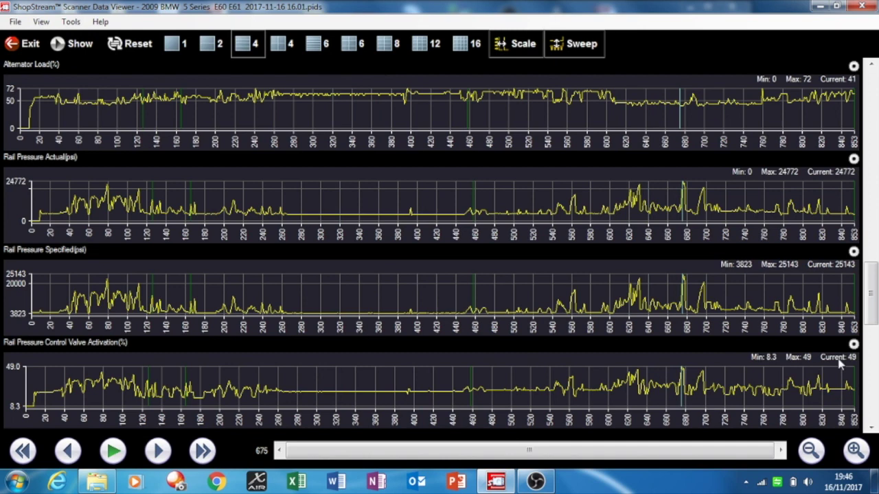
Examine the remaining graphs through Brake Light Test Switch, moving the cursor to frame 697 on AGR Controller Activation
left_click(872, 411)
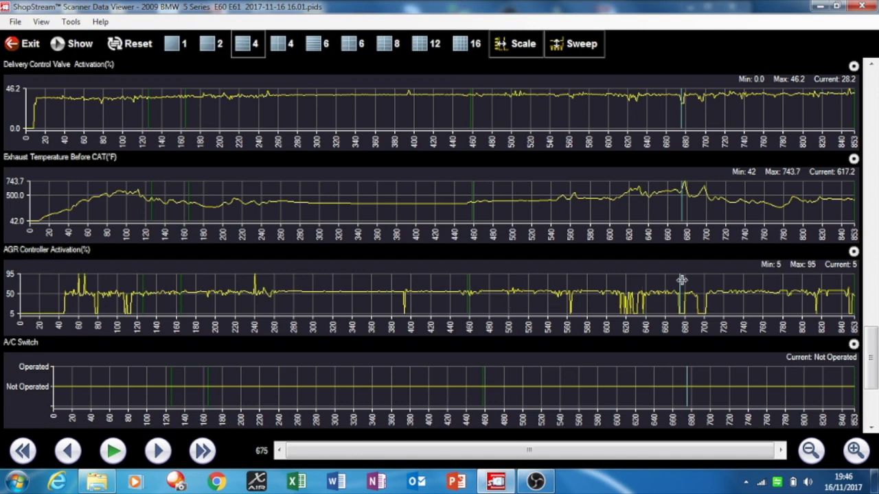
left_click_drag(681, 281, 699, 282)
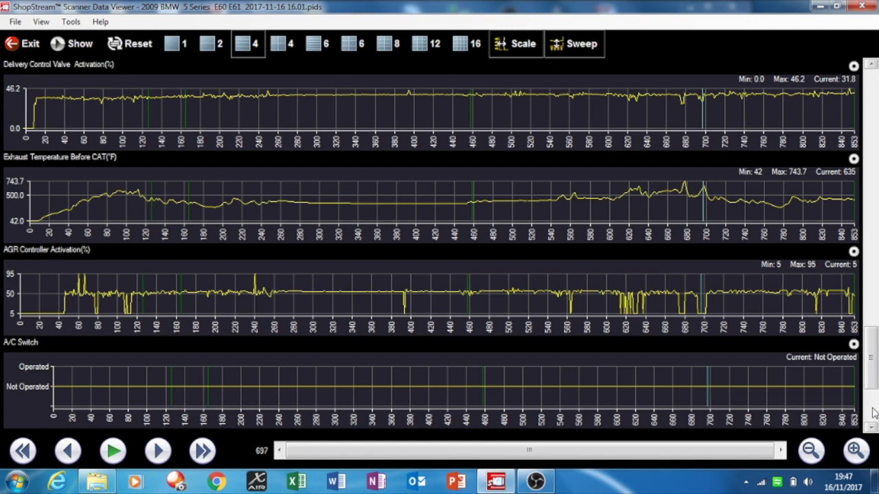
left_click(873, 411)
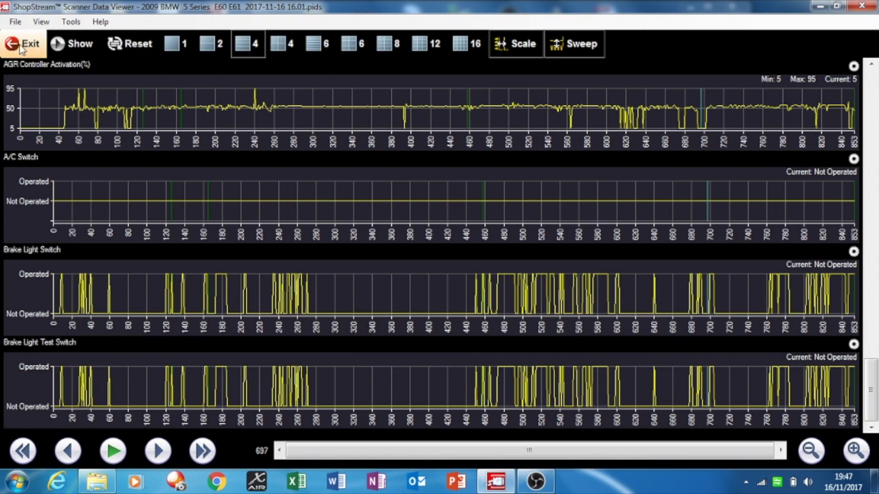
Show the parameter list and save a custom list containing only Actual Air Mass and AGR Controller Activation
left_click(65, 44)
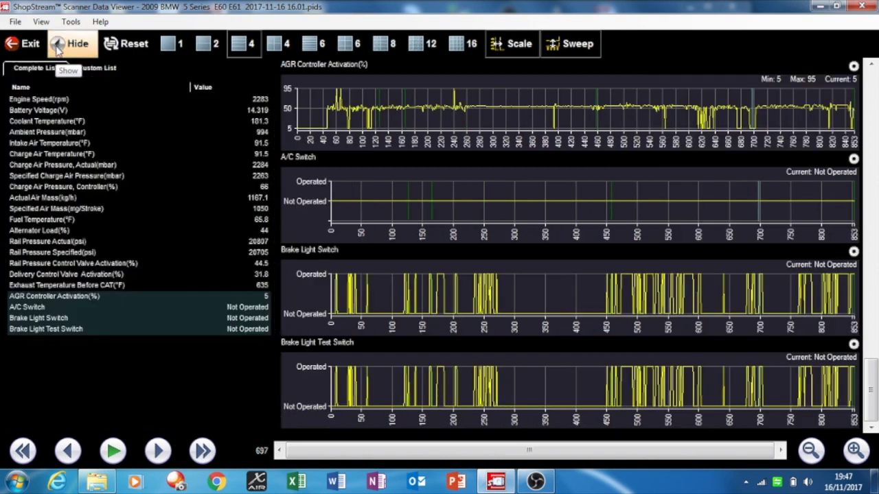
left_click(104, 69)
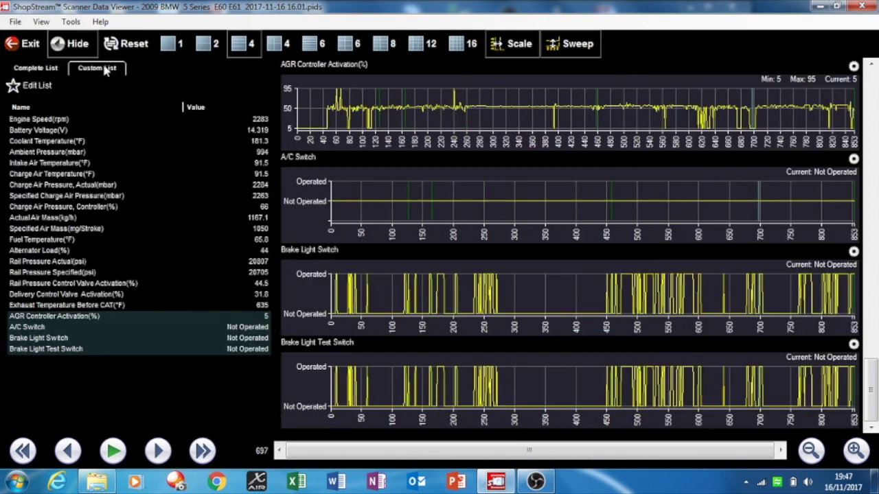
left_click(54, 87)
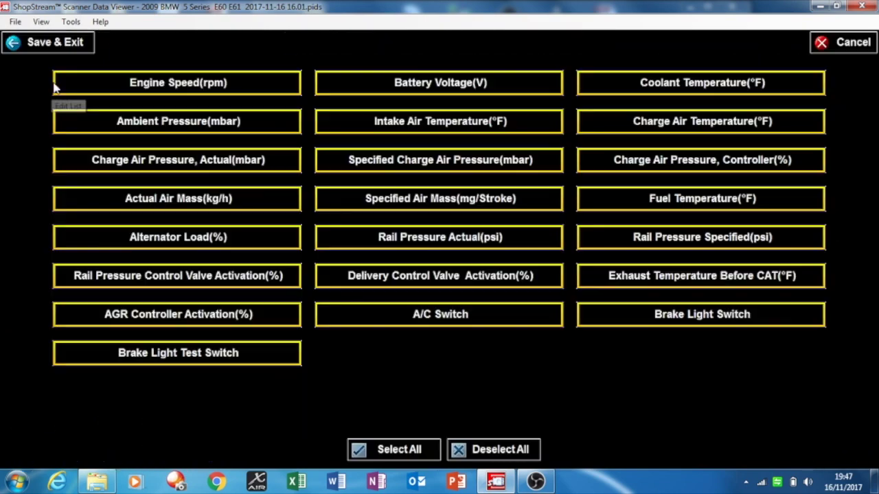
left_click(501, 450)
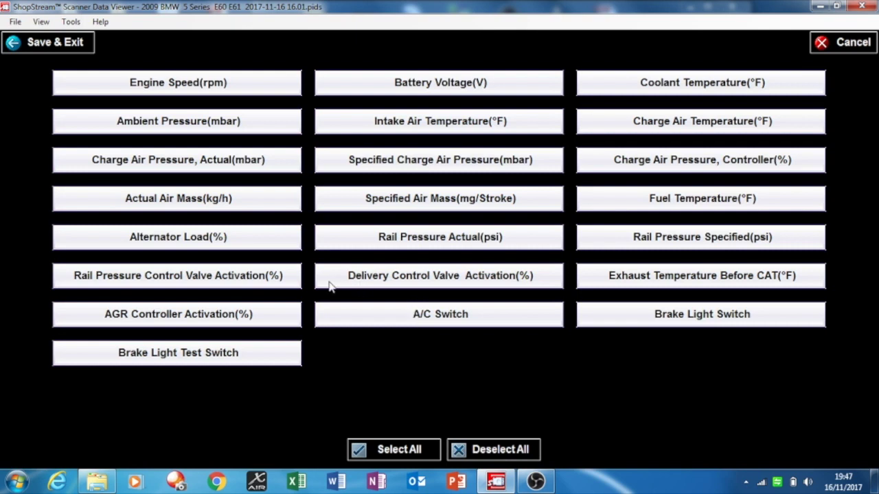
left_click(242, 313)
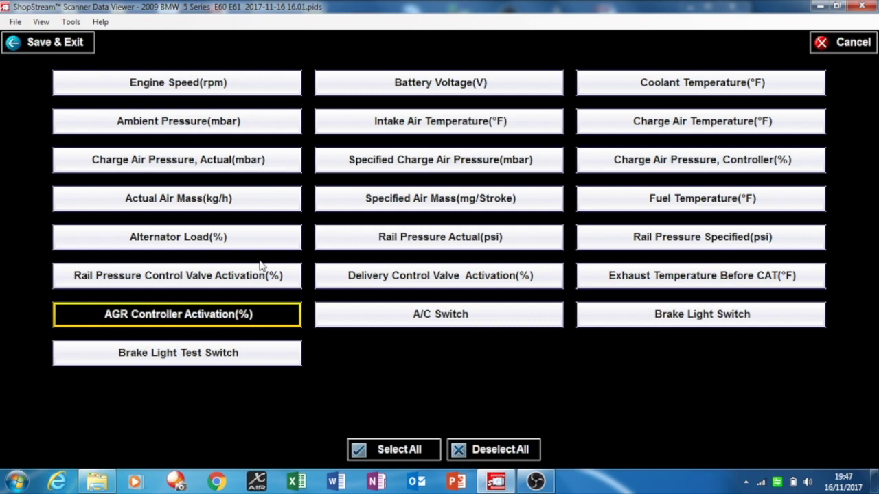
left_click(222, 200)
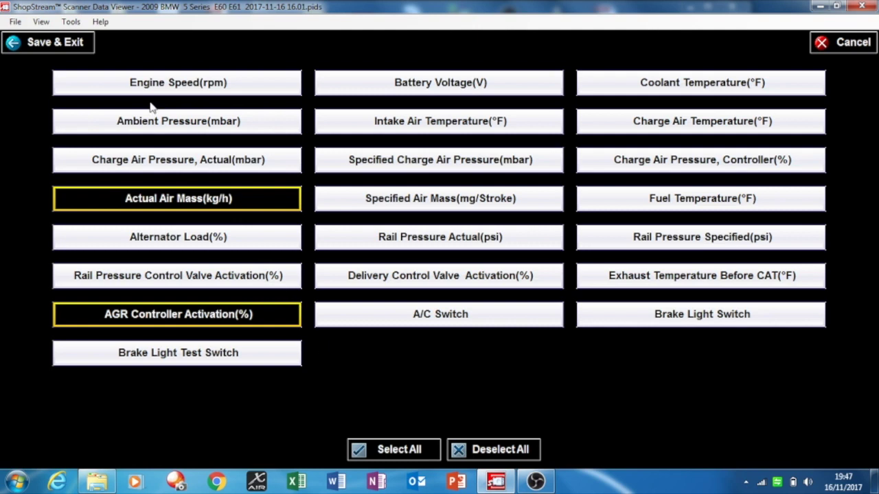
left_click(53, 42)
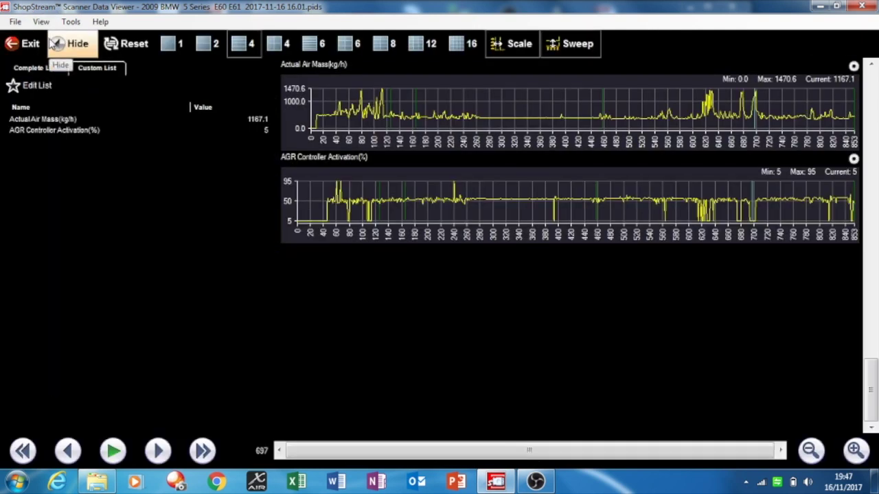
Try the single-graph layout, return to the four-row layout, and hide the parameter list to widen both graphs
left_click(201, 45)
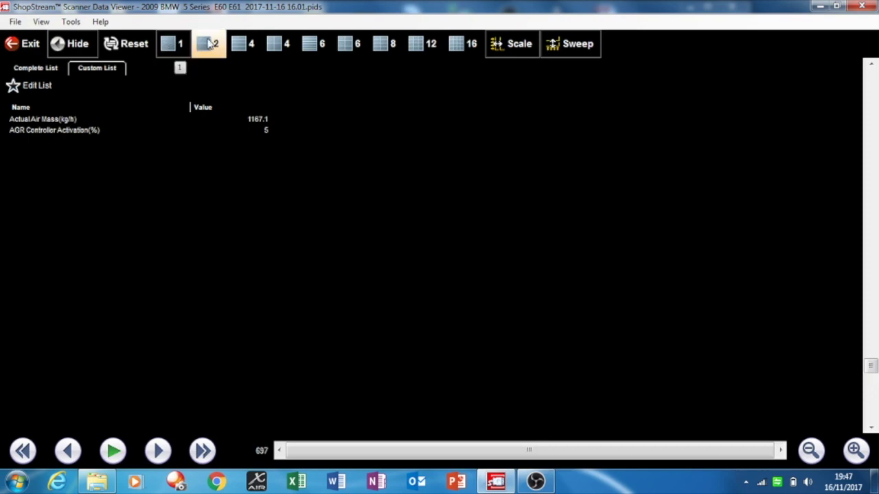
left_click(239, 44)
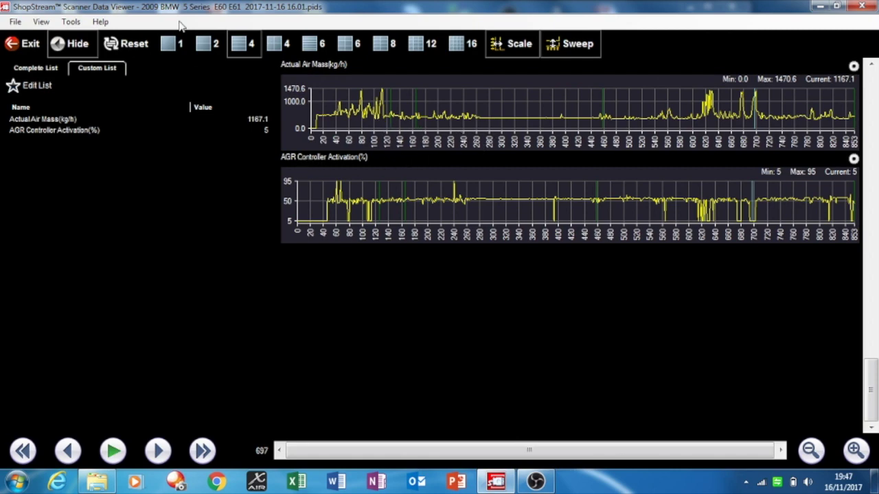
left_click(60, 44)
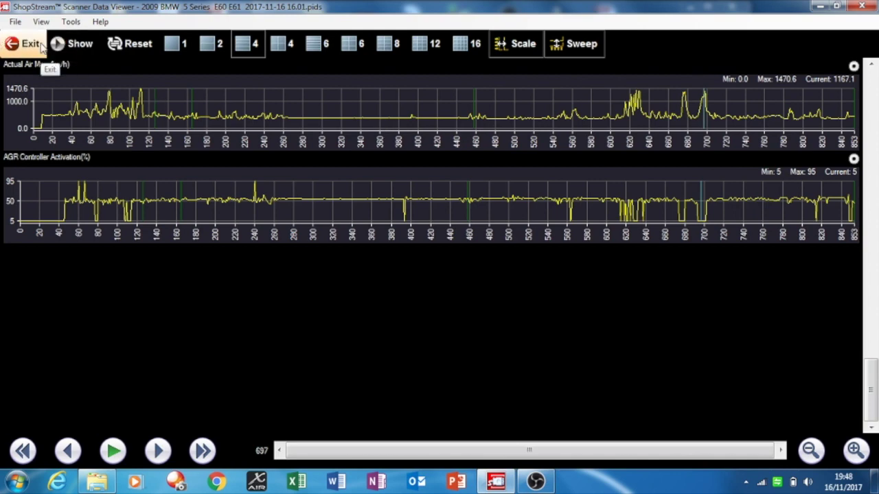
Show the parameter list again and add Engine Speed to the custom list, saving the selection
left_click(62, 43)
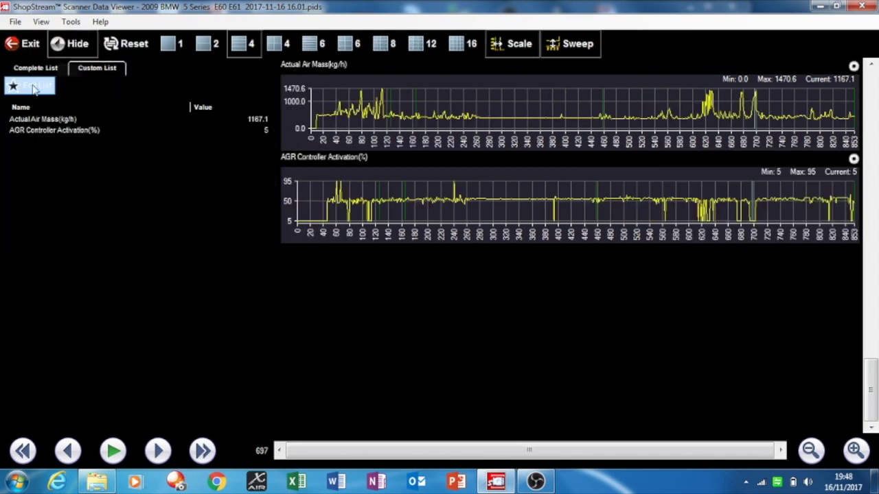
left_click(15, 88)
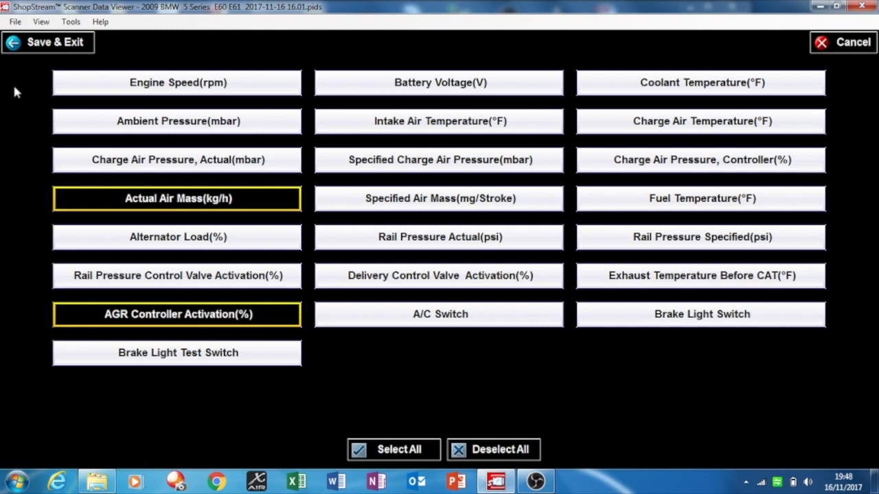
left_click(128, 83)
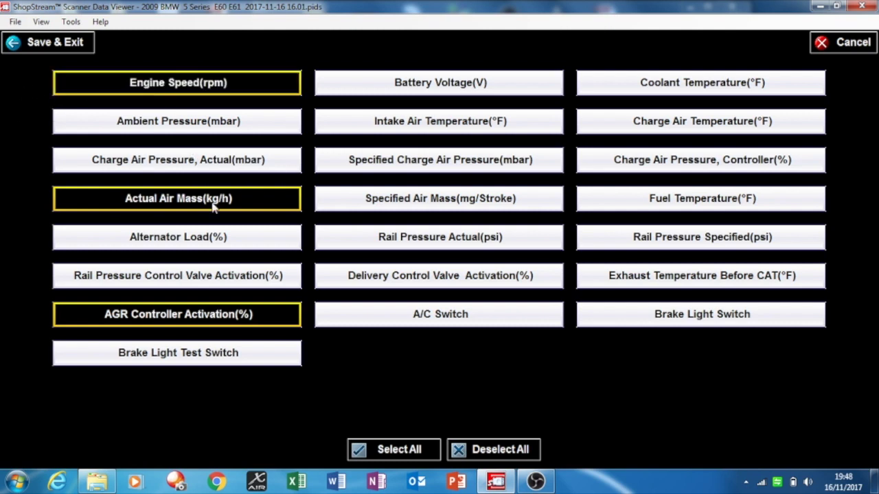
left_click(55, 47)
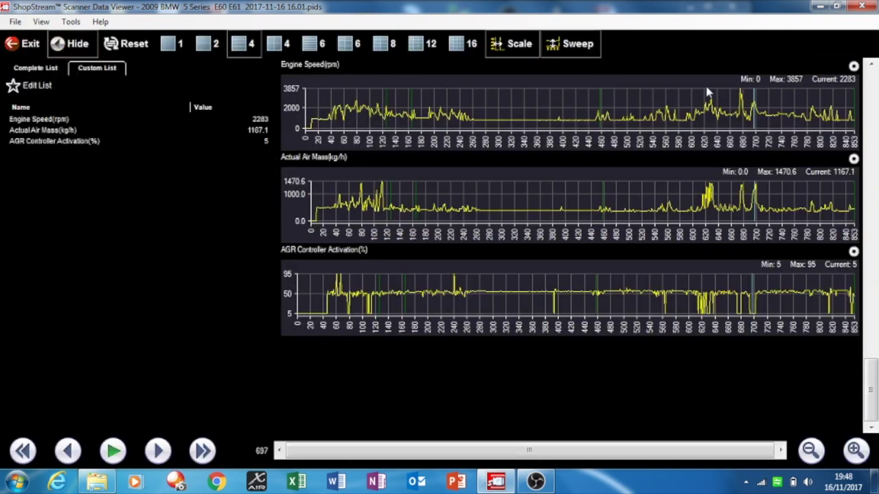
Move the cursor to frames 392 and 393 to compare engine speed, actual air mass and AGR controller activation up close
left_click_drag(753, 88, 558, 84)
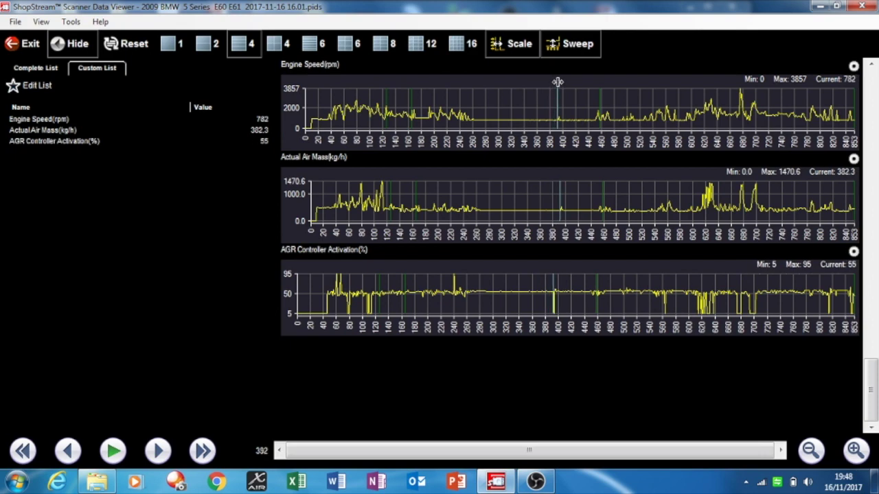
left_click(855, 450)
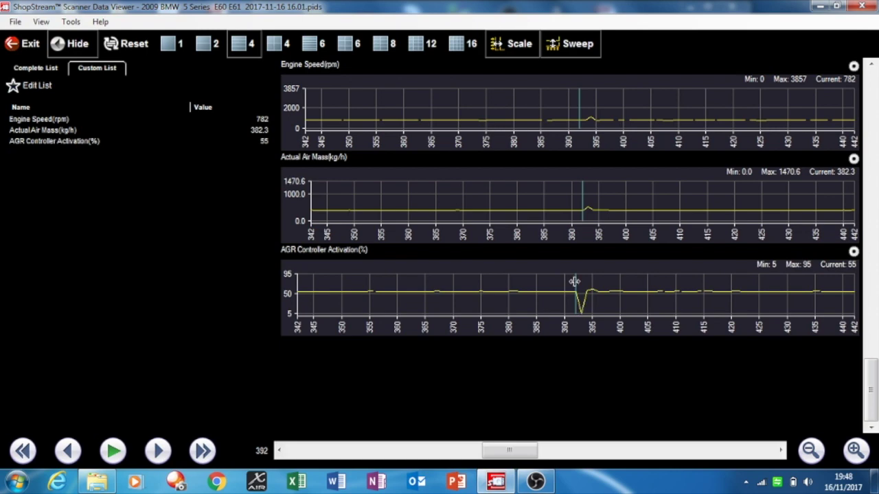
left_click_drag(576, 281, 580, 281)
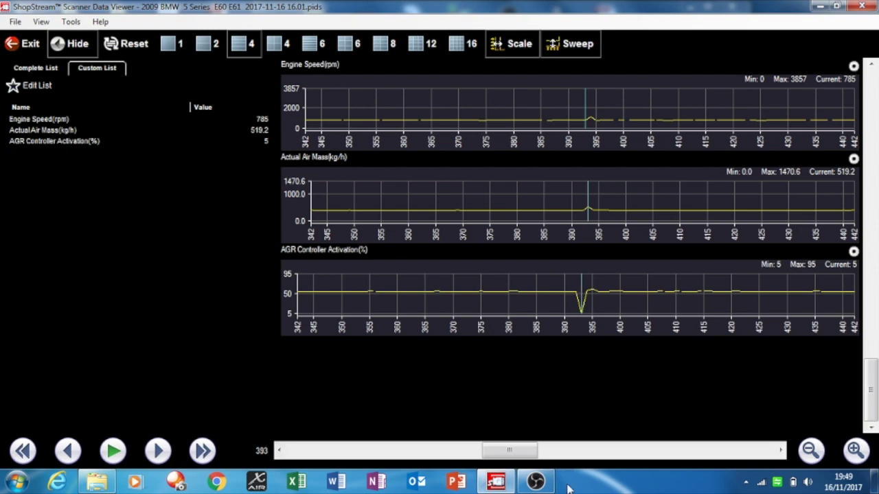
left_click(536, 483)
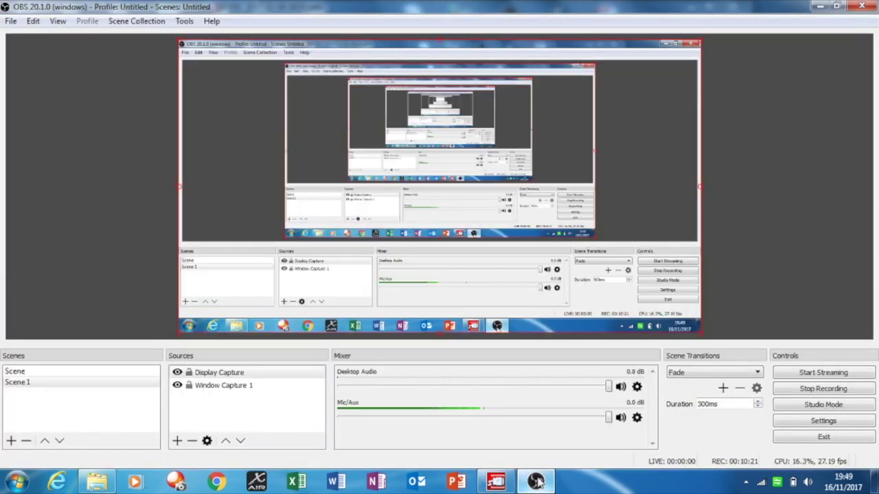